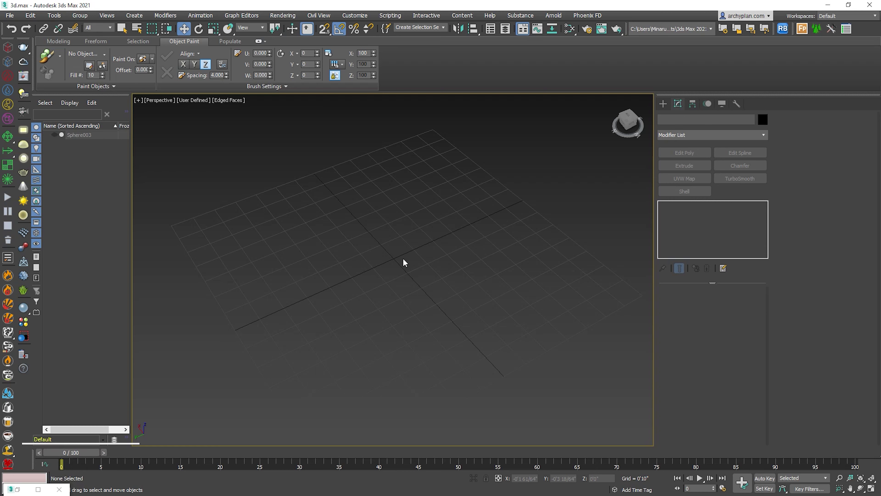
Step: Drag out Sphere004 at the grid centre with a 2'0" radius and 50 segments
{"action": "left_click_drag", "start_coordinate": [427, 256], "coordinate": [522, 257]}
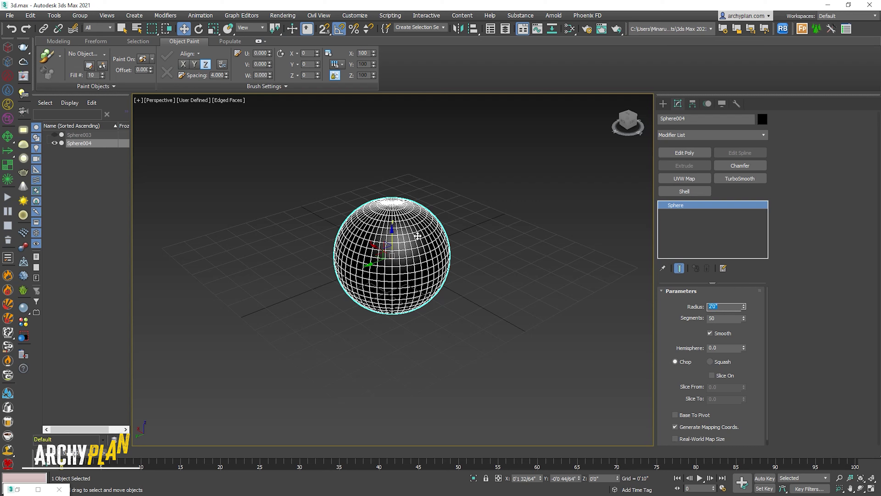
Step: Add a new VRayMtl material, Material #28, in the Slate Material Editor
{"action": "key", "text": "m"}
{"action": "right_click", "coordinate": [434, 215]}
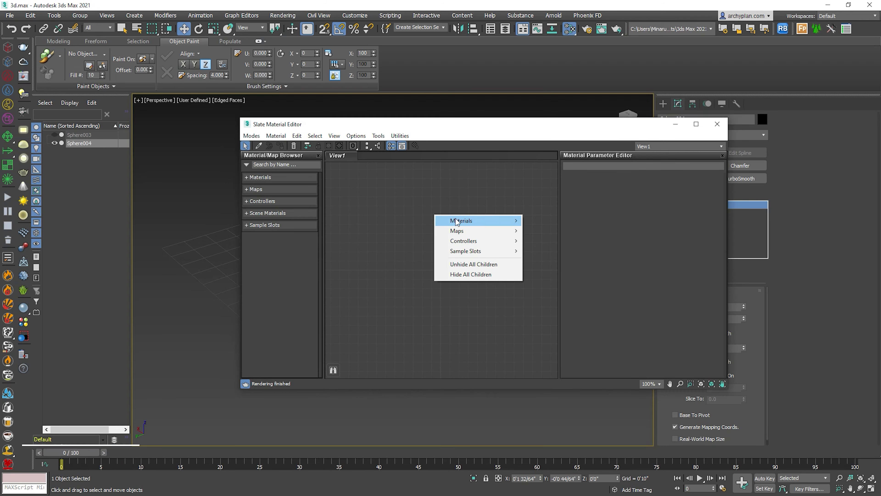
{"action": "left_click", "coordinate": [599, 339]}
{"action": "left_click", "coordinate": [463, 212]}
{"action": "left_click", "coordinate": [717, 124]}
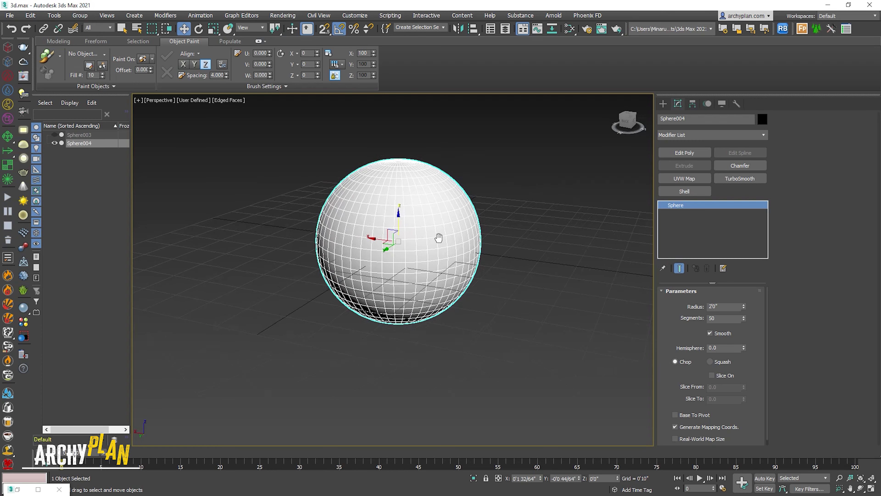
Step: Raise the sphere to a Z position of 2 in the status-bar coordinate field
{"action": "left_click", "coordinate": [603, 478]}
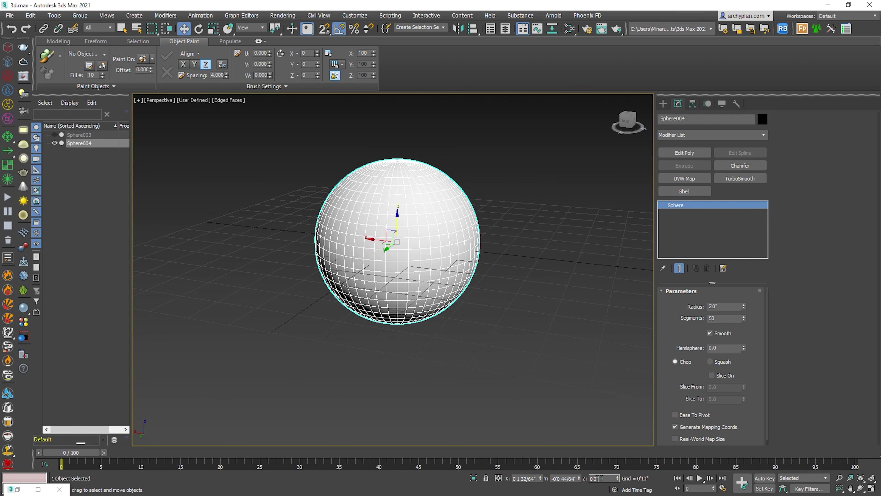
{"action": "type", "text": "24"}
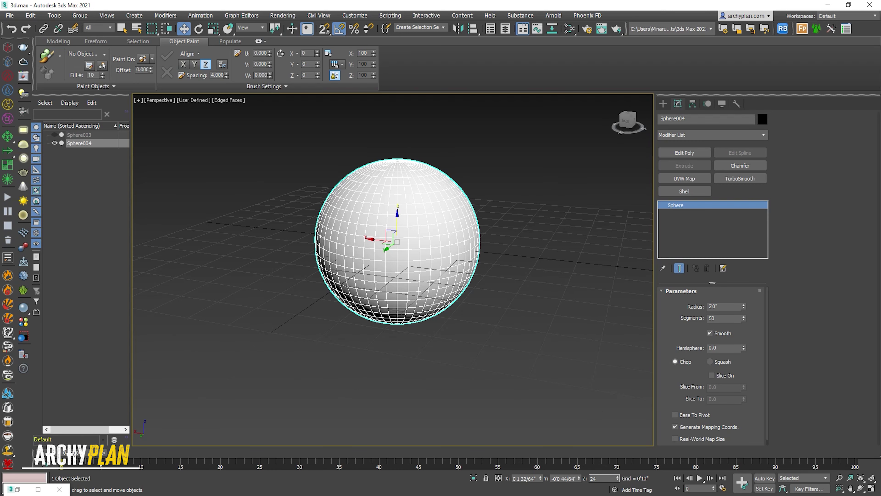
{"action": "key", "text": "Return"}
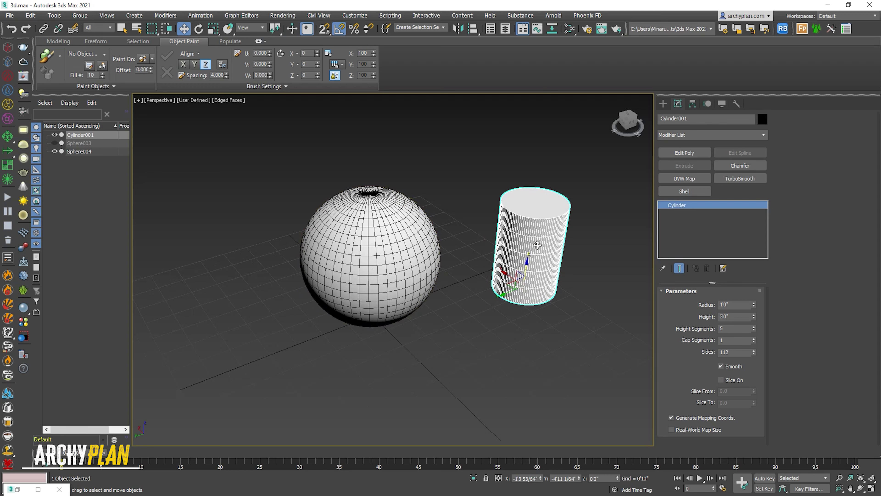
Step: Align the cylinder to Sphere004, picking the sphere as the target object
{"action": "key", "text": "alt+a"}
{"action": "left_click", "coordinate": [369, 255]}
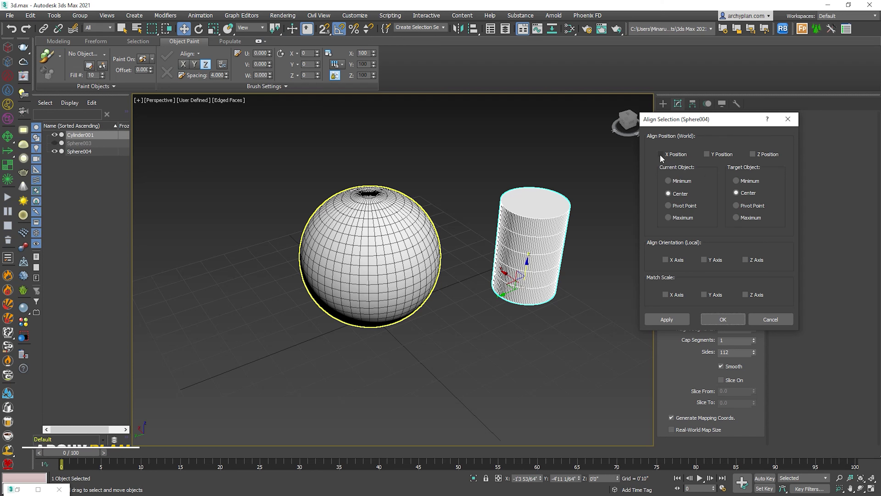
Step: Centre the cylinder on the sphere along the X, Y and Z axes
{"action": "left_click", "coordinate": [660, 154]}
{"action": "left_click", "coordinate": [707, 154]}
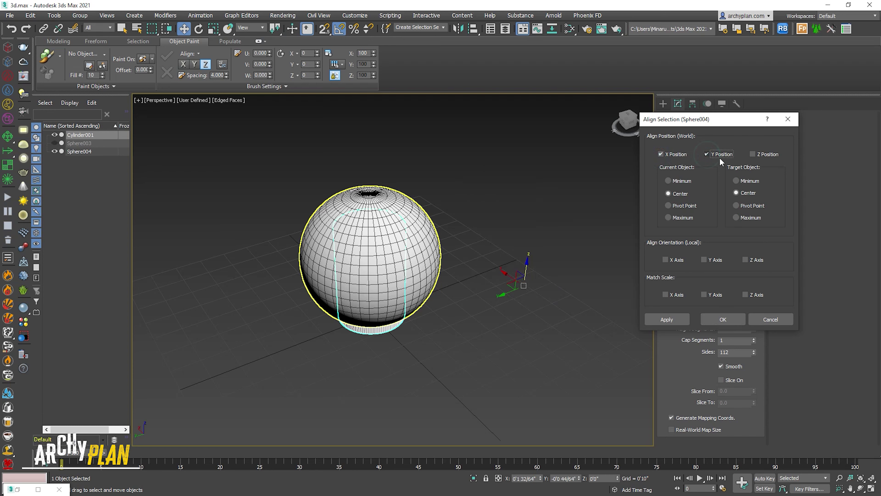
{"action": "left_click", "coordinate": [752, 155]}
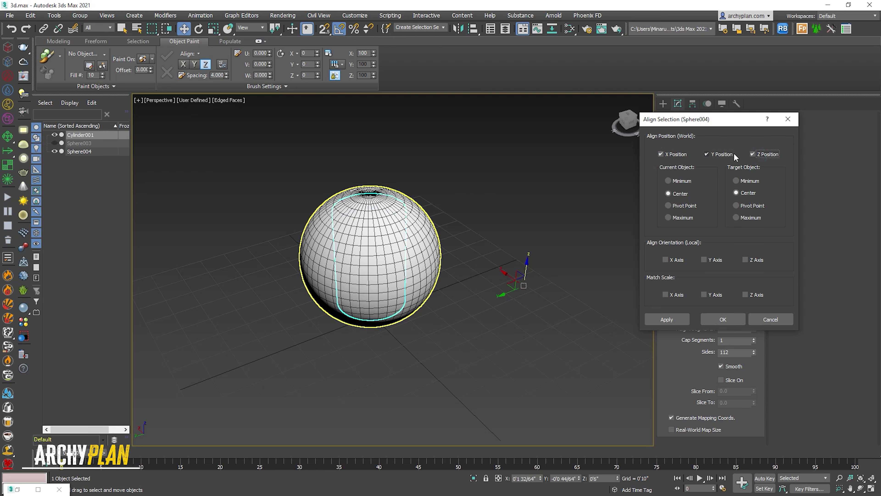
{"action": "left_click", "coordinate": [723, 319]}
Step: Reposition the sphere with a 2'6" value in the Move Transform Type-In
{"action": "left_click", "coordinate": [383, 231]}
{"action": "key", "text": "F12"}
{"action": "type", "text": "2'6\""}
{"action": "key", "text": "Return"}
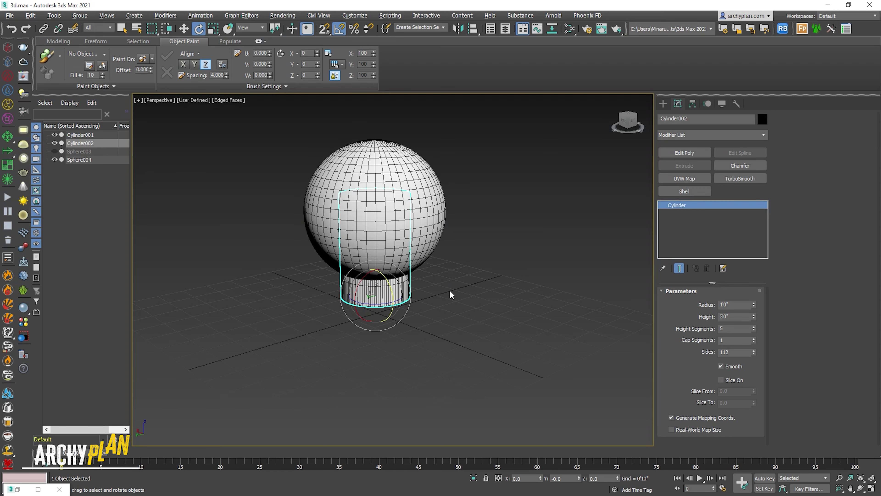
Step: Rotate Cylinder002 -90° onto its side with angle snap and give it a 0'6" radius
{"action": "left_click", "coordinate": [338, 30]}
{"action": "left_click_drag", "start_coordinate": [385, 279], "coordinate": [368, 312]}
{"action": "double_click", "coordinate": [732, 304]}
{"action": "type", "text": "6"}
{"action": "key", "text": "Return"}
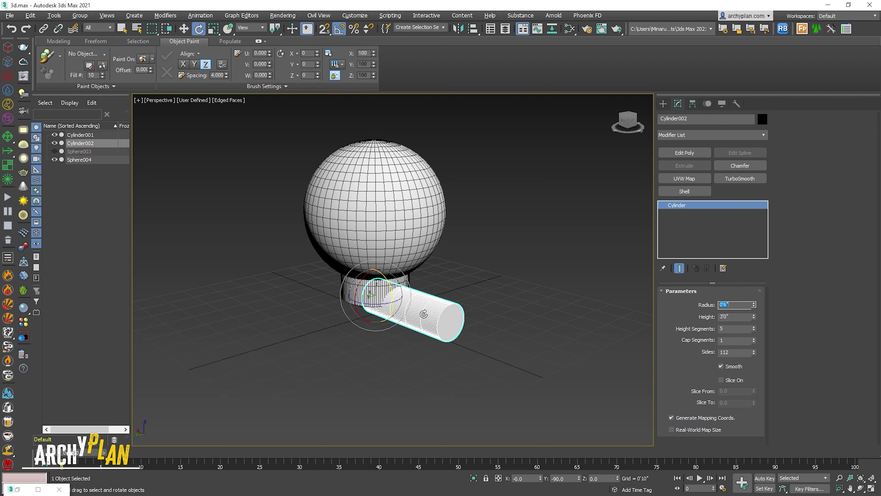
Step: Edit Cylinder002's height value, entering 18 and then 24
{"action": "double_click", "coordinate": [732, 316]}
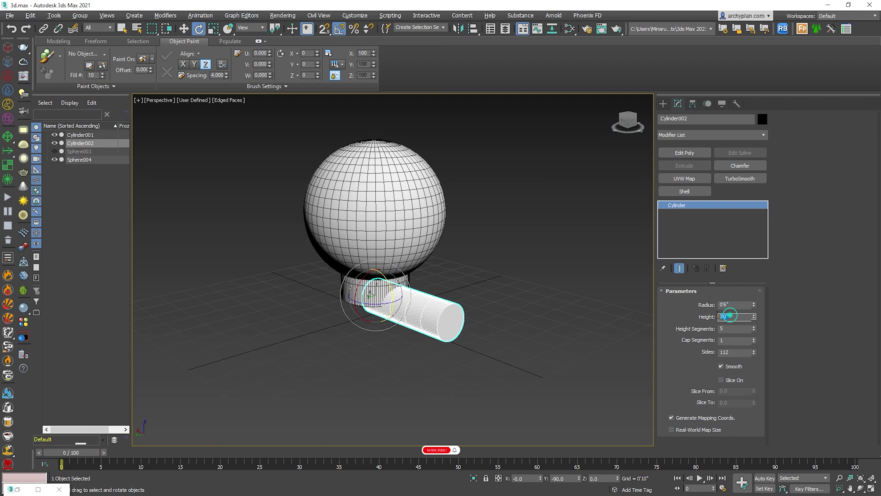
{"action": "type", "text": "18"}
{"action": "type", "text": "tw24"}
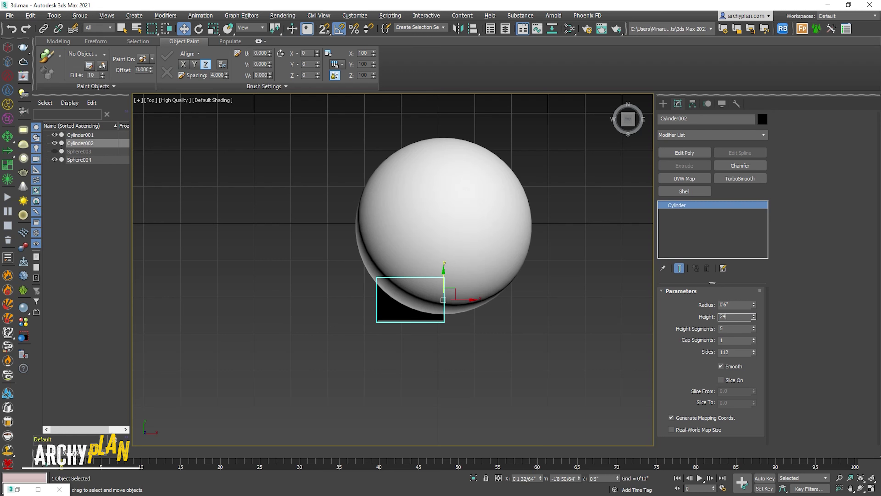
Step: Commit the entered height value on the horizontal spout cylinder Cylinder002
{"action": "key", "text": "Return"}
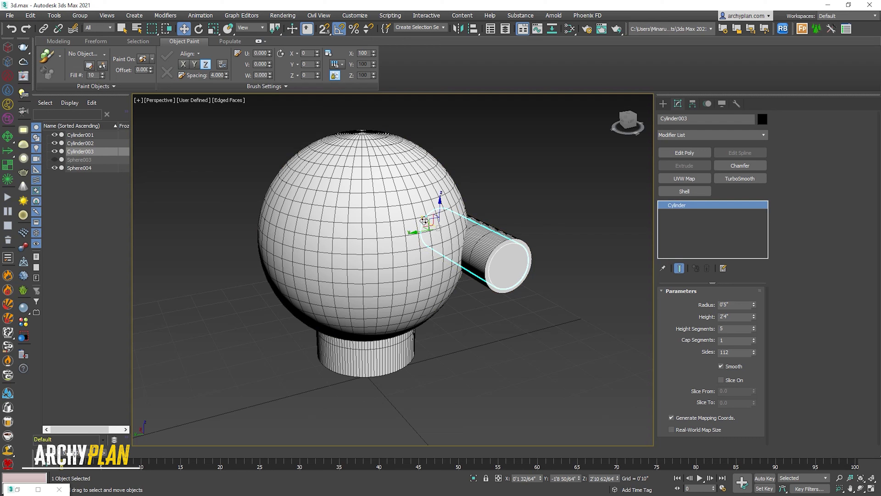
Step: Move the narrow cylinder into the spout and place a tall 0'11"-radius, 3'0" cylinder inside the sphere
{"action": "left_click_drag", "start_coordinate": [429, 225], "coordinate": [427, 224]}
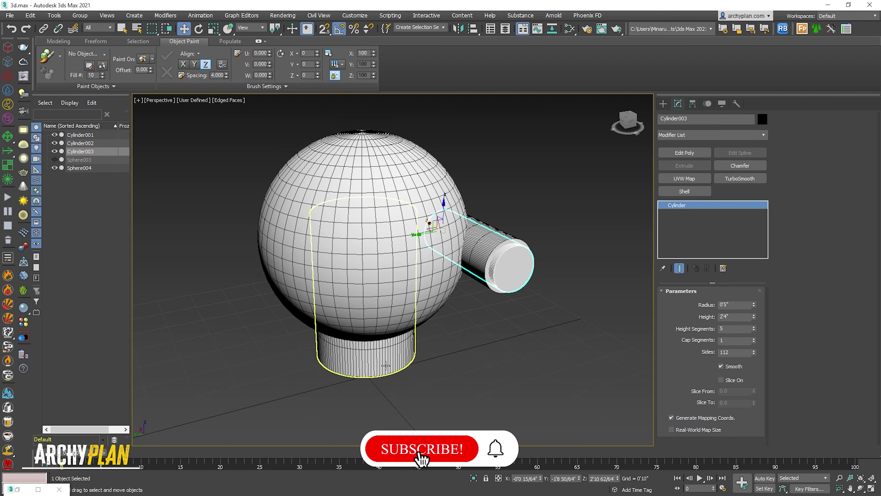
{"action": "left_click_drag", "start_coordinate": [385, 365], "coordinate": [386, 359], "text": "shift"}
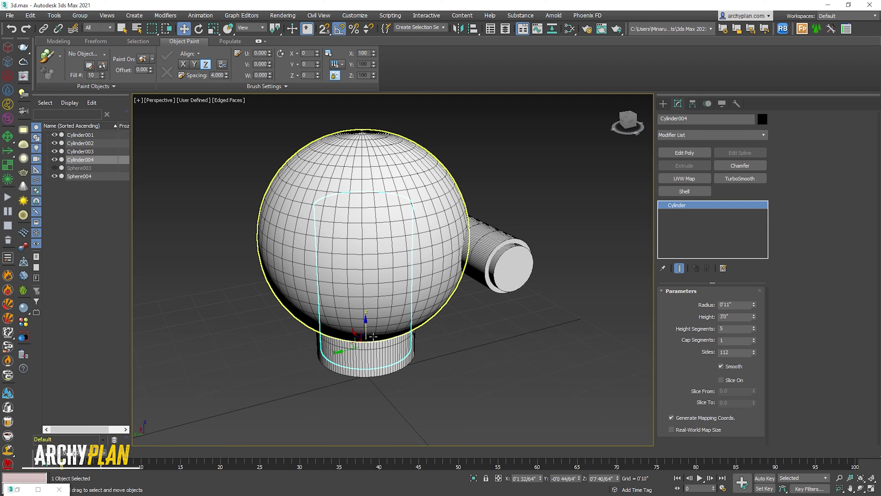
Step: Clone Sphere004 in place as a Copy named Sphere005
{"action": "left_click", "coordinate": [440, 182]}
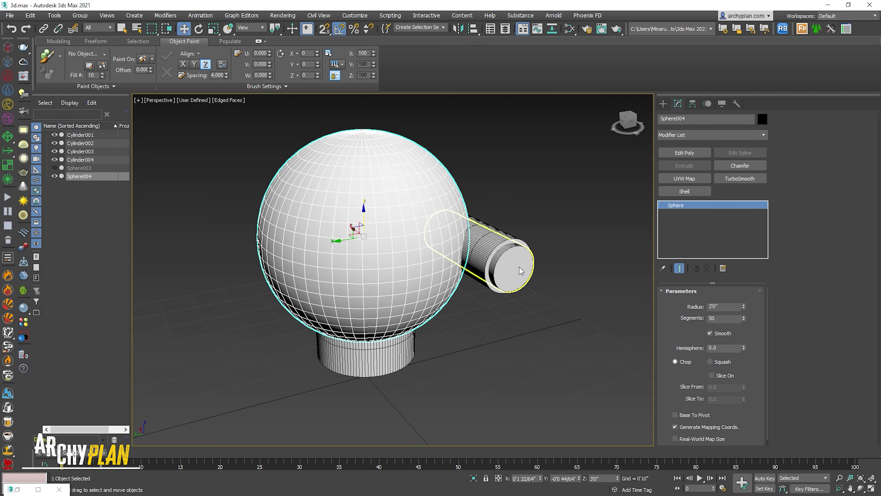
{"action": "key", "text": "ctrl+v"}
{"action": "left_click", "coordinate": [408, 294]}
Step: Draw a large box, Box001, above the sphere, then reselect Sphere004
{"action": "left_click", "coordinate": [663, 104]}
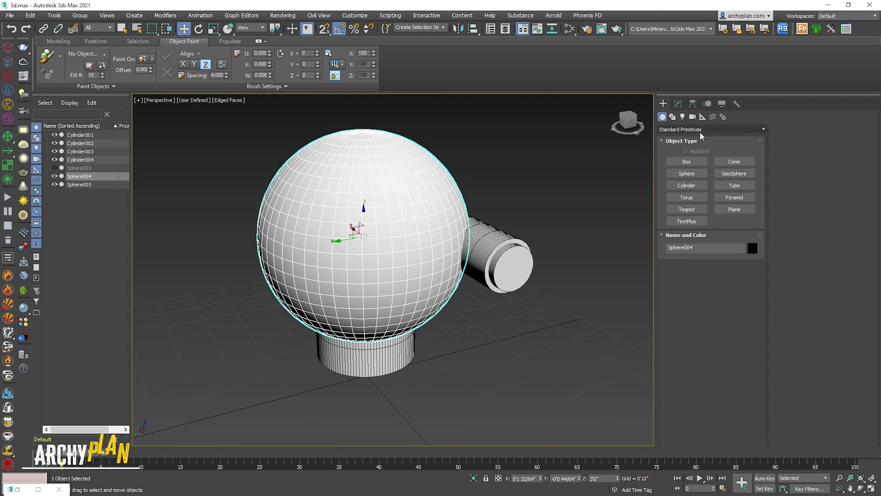
{"action": "left_click", "coordinate": [687, 162]}
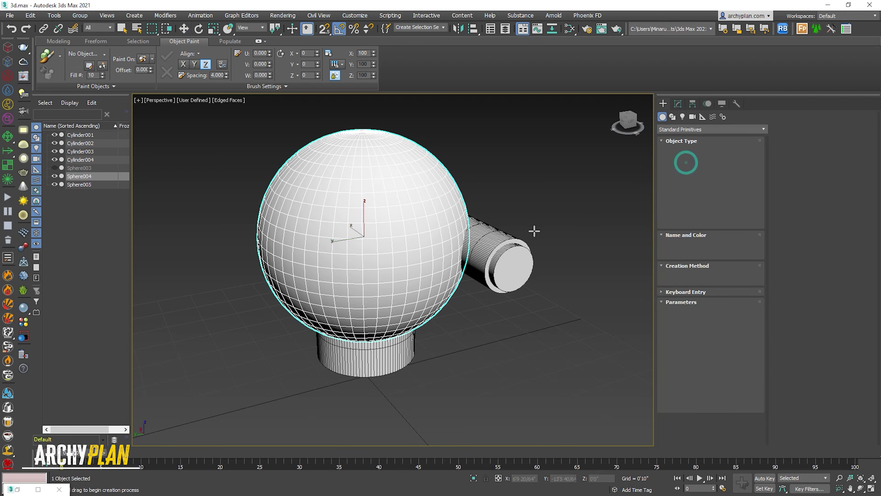
{"action": "left_click_drag", "start_coordinate": [437, 224], "coordinate": [555, 312]}
{"action": "left_click", "coordinate": [555, 243]}
{"action": "key", "text": "w"}
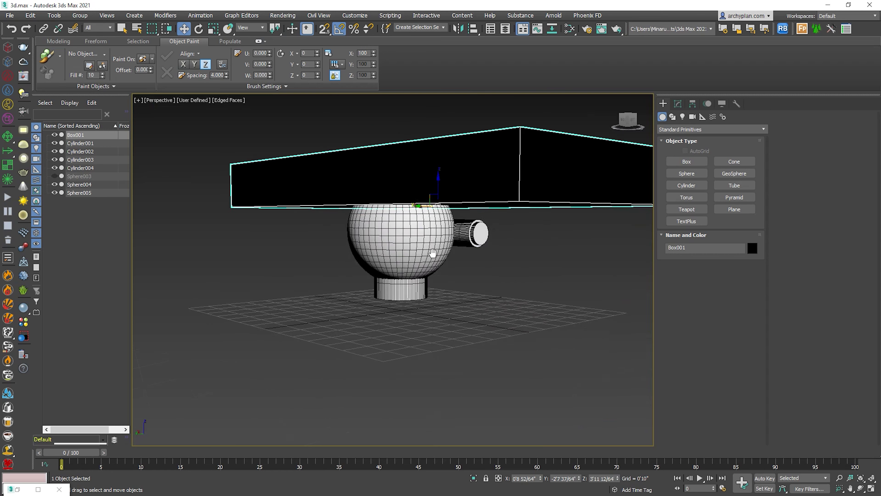
{"action": "left_click", "coordinate": [443, 257]}
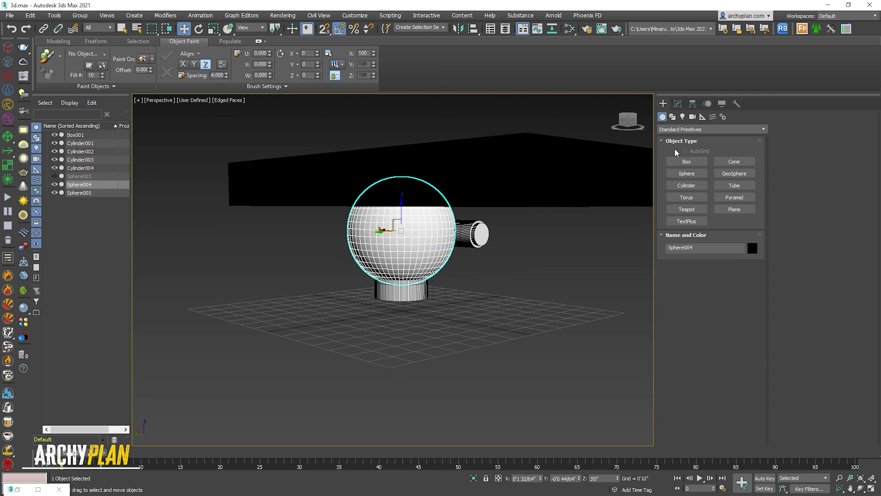
Step: Open the object category list to reach Compound Objects for the ProBoolean union
{"action": "left_click", "coordinate": [686, 128]}
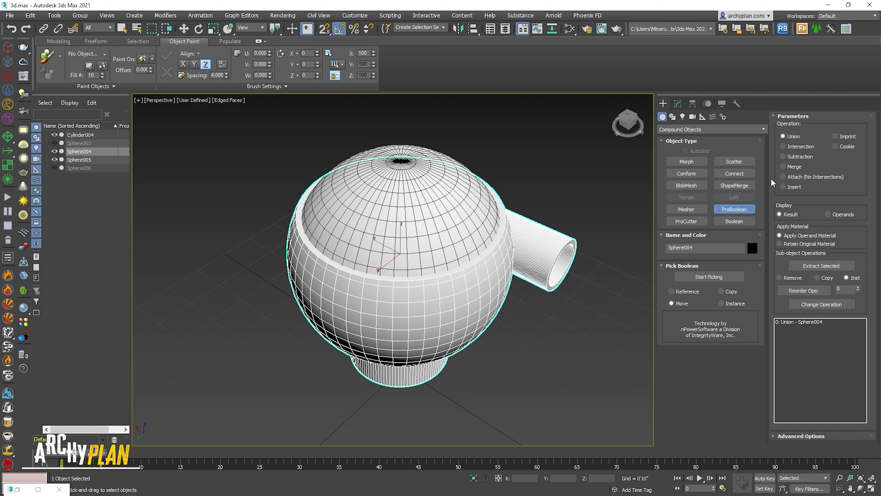
Step: Subtract Sphere005 from the Sphere004 ProBoolean using the Subtraction operation
{"action": "left_click", "coordinate": [784, 157]}
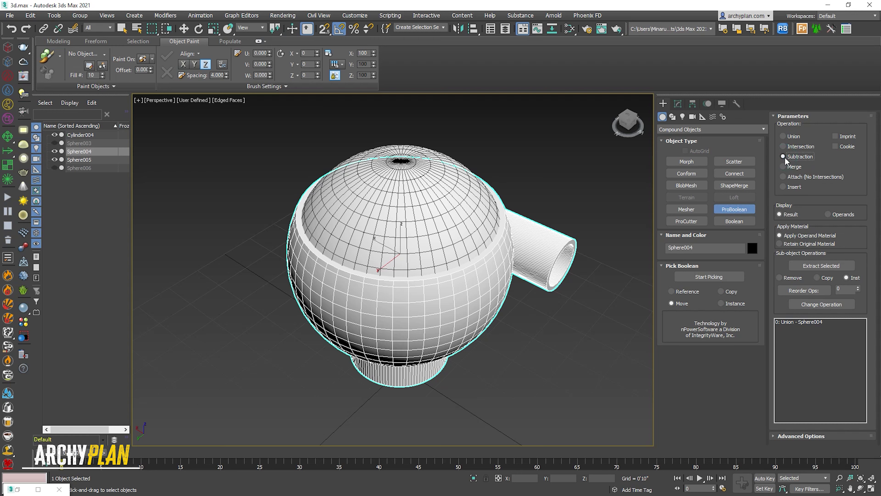
{"action": "left_click", "coordinate": [709, 276]}
{"action": "left_click", "coordinate": [399, 195]}
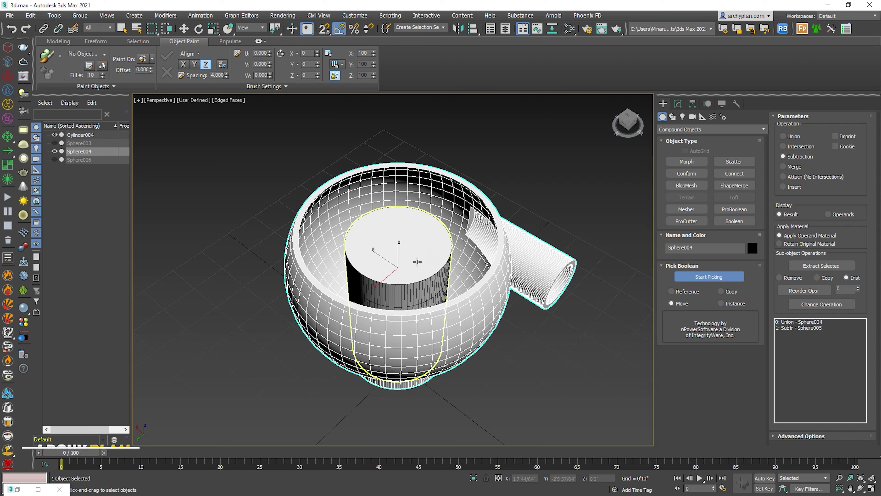
Step: Subtract Cylinder004 from the vessel and orbit to view the hollow cup
{"action": "left_click", "coordinate": [418, 264]}
{"action": "mouse_move", "coordinate": [423, 279]}
{"action": "middle_mouse_down", "text": "alt"}
{"action": "mouse_move", "coordinate": [424, 299]}
{"action": "mouse_move", "coordinate": [416, 261]}
{"action": "middle_mouse_up", "text": "alt"}
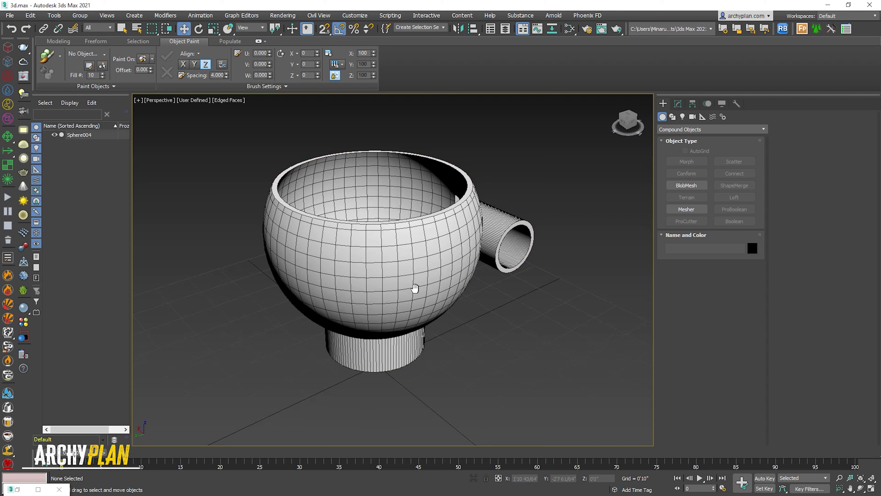
{"action": "middle_click_drag", "start_coordinate": [409, 291], "coordinate": [394, 296], "text": "alt"}
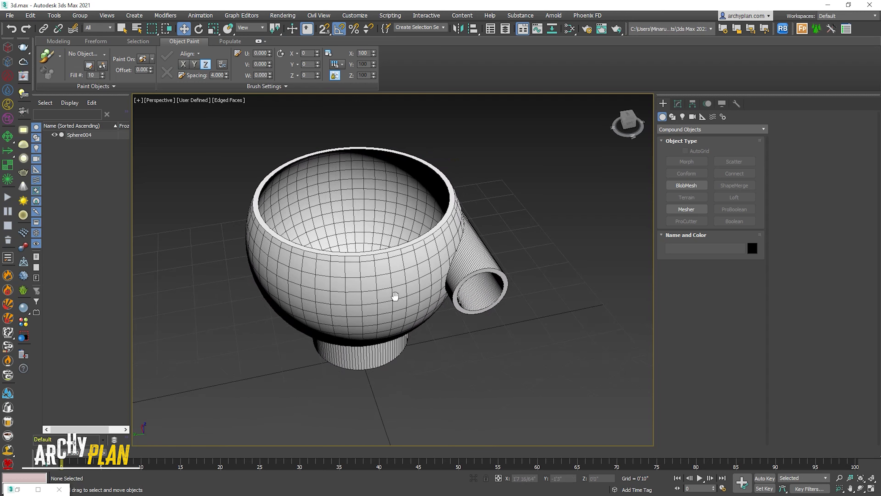